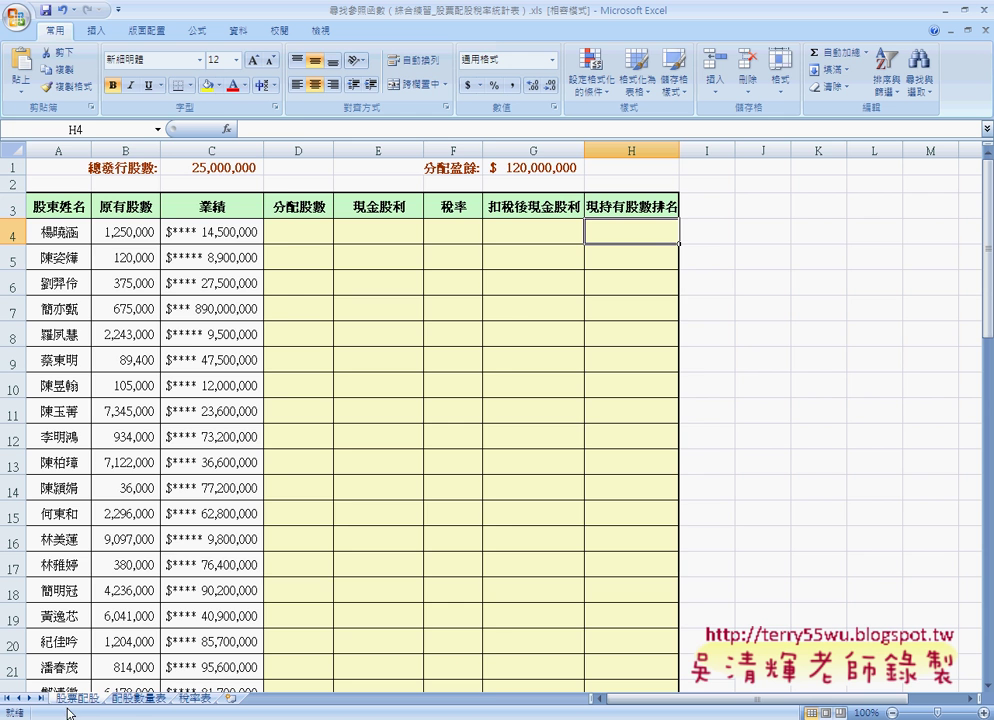
# Browse the 配股數量表 and 稅率表 sheets, then return to the 股票配股 sheet
pyautogui.click(138, 700)
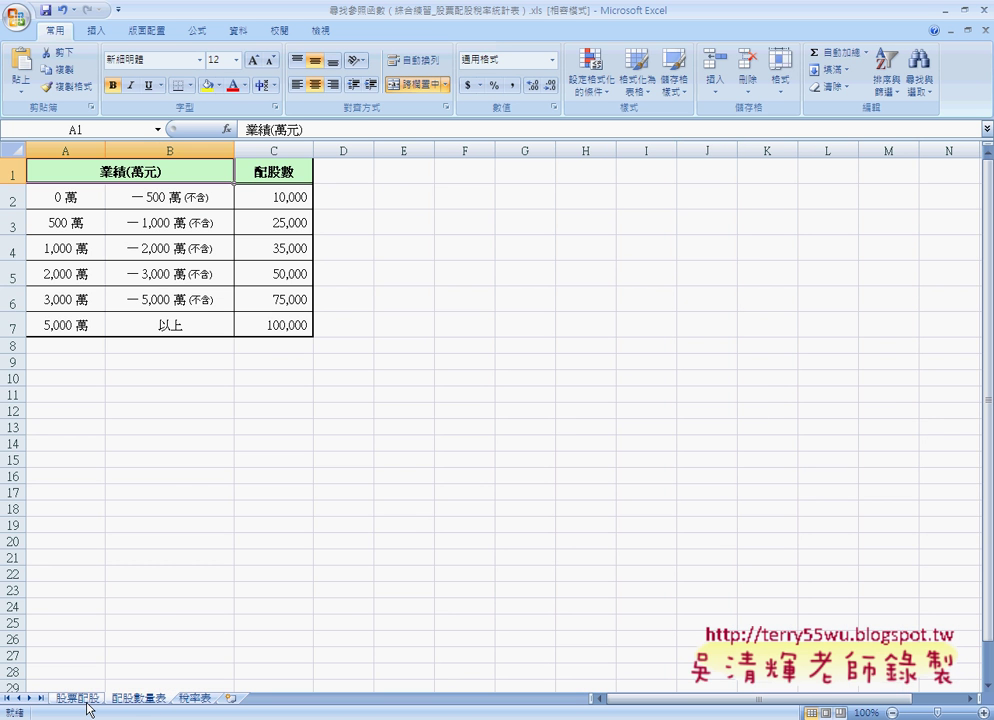
pyautogui.click(87, 700)
pyautogui.click(134, 700)
pyautogui.click(190, 700)
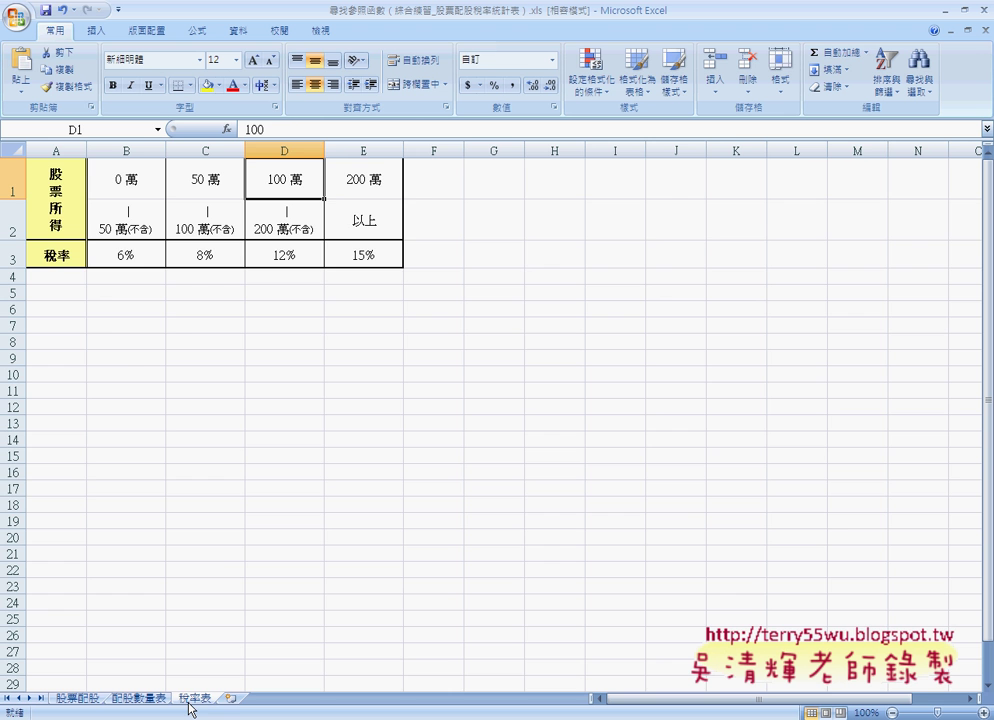
pyautogui.click(82, 700)
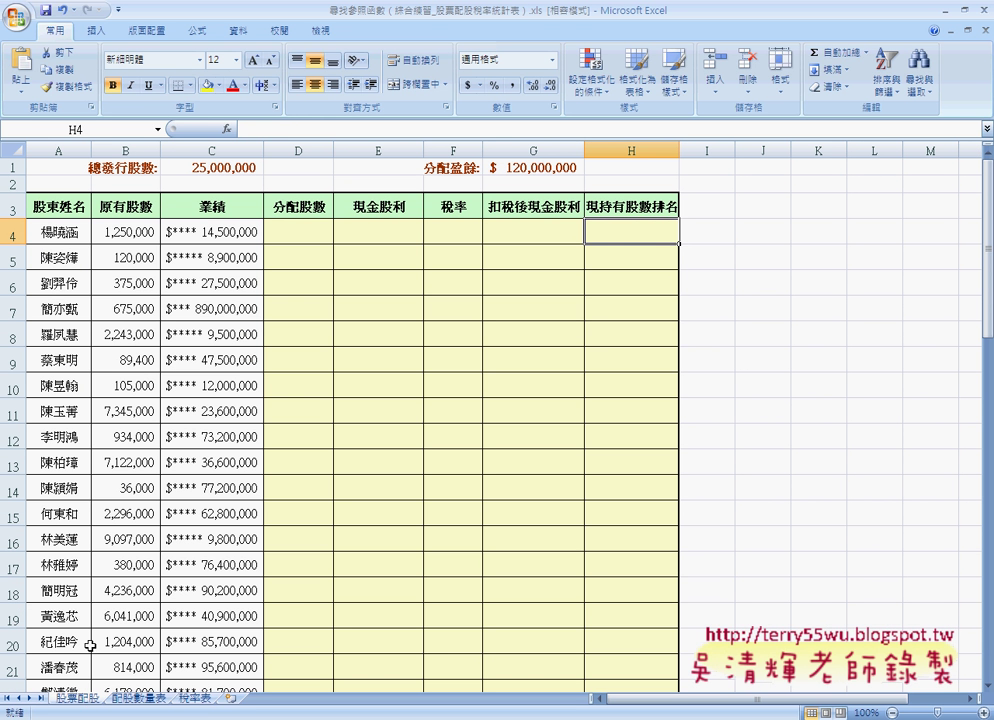
# Go through the row 3 headings from 股東姓名 in A3 to 現持有股數排名 in H3
pyautogui.click(55, 212)
pyautogui.click(125, 208)
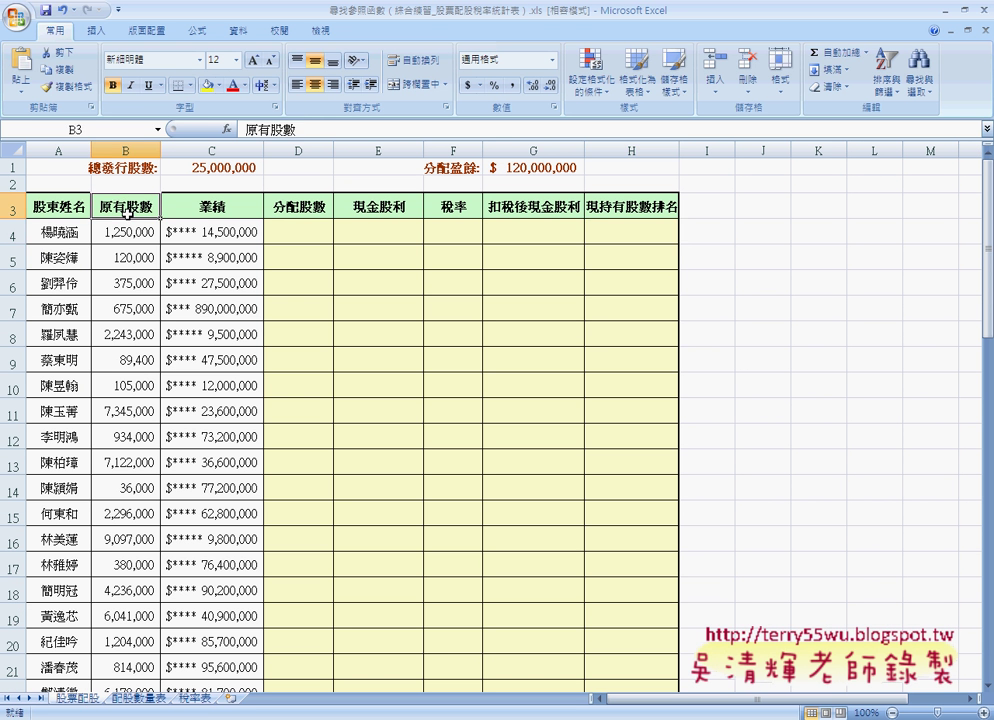
pyautogui.click(215, 210)
pyautogui.click(300, 210)
pyautogui.click(374, 212)
pyautogui.click(449, 210)
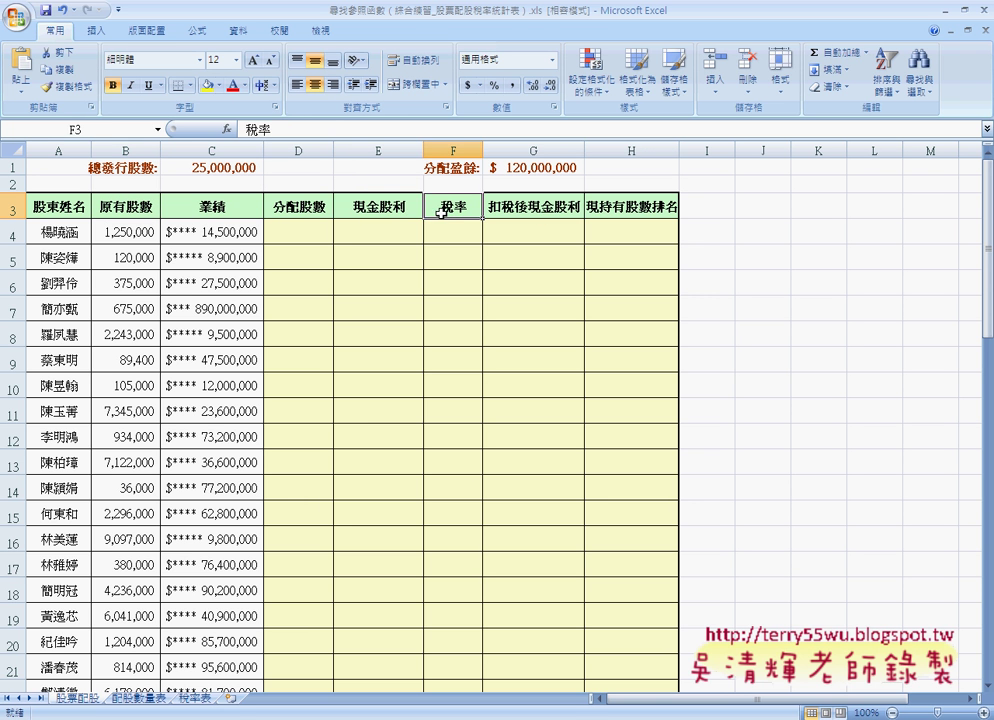
pyautogui.click(533, 210)
pyautogui.click(615, 211)
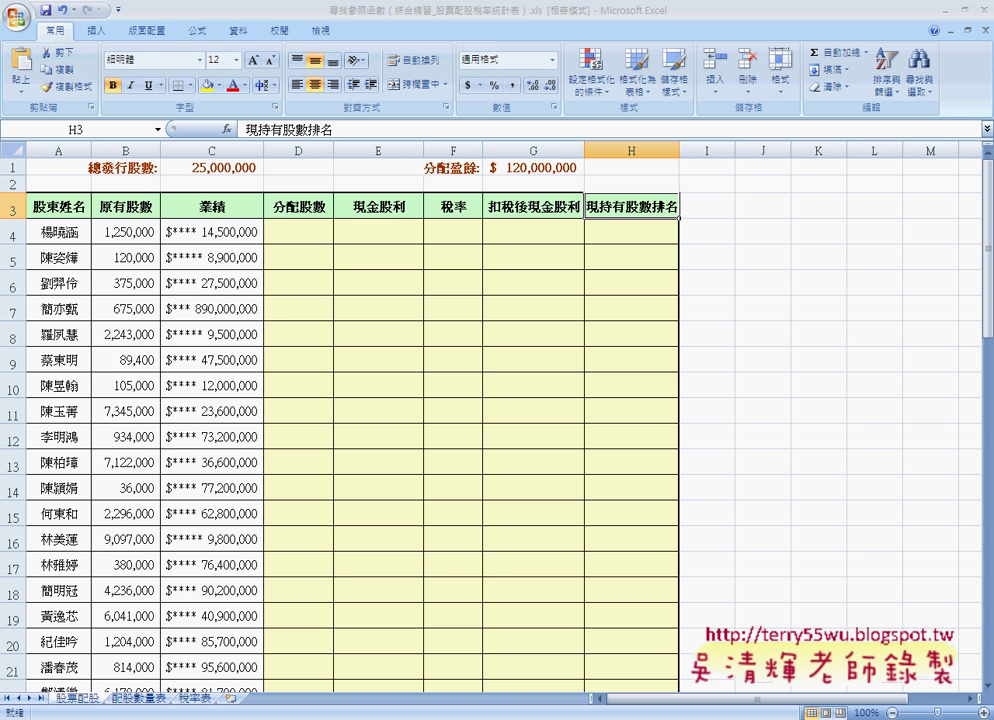
# Review the 配股數量表 lookup table A2:C7 and the 稅率表 sheet, then return to 股票配股
pyautogui.click(143, 698)
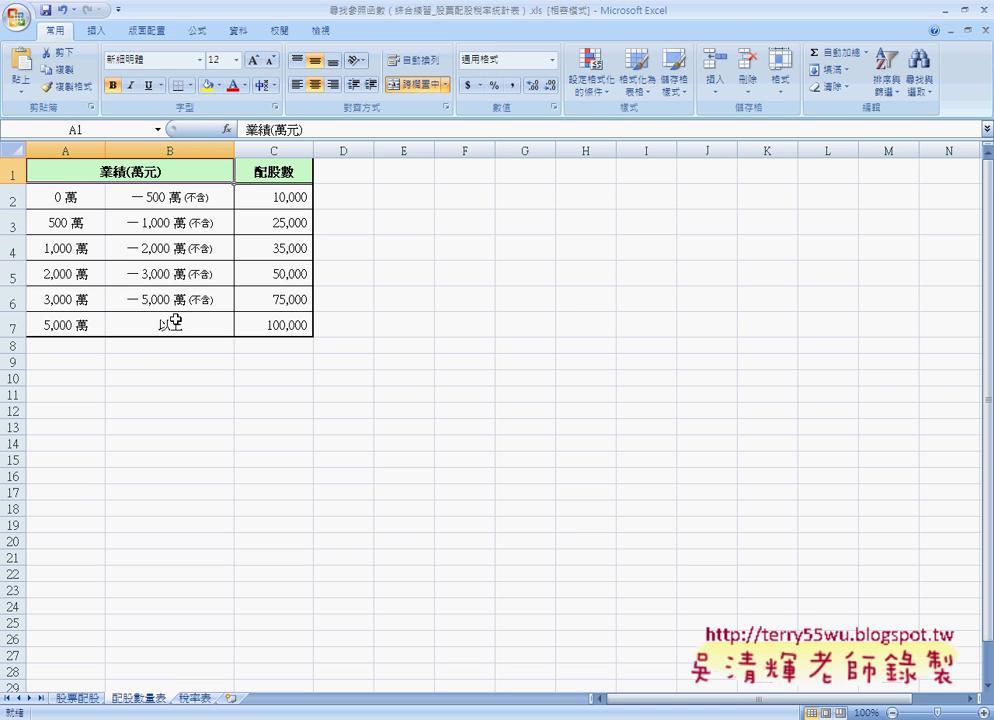
pyautogui.moveTo(62, 195); pyautogui.dragTo(275, 335)
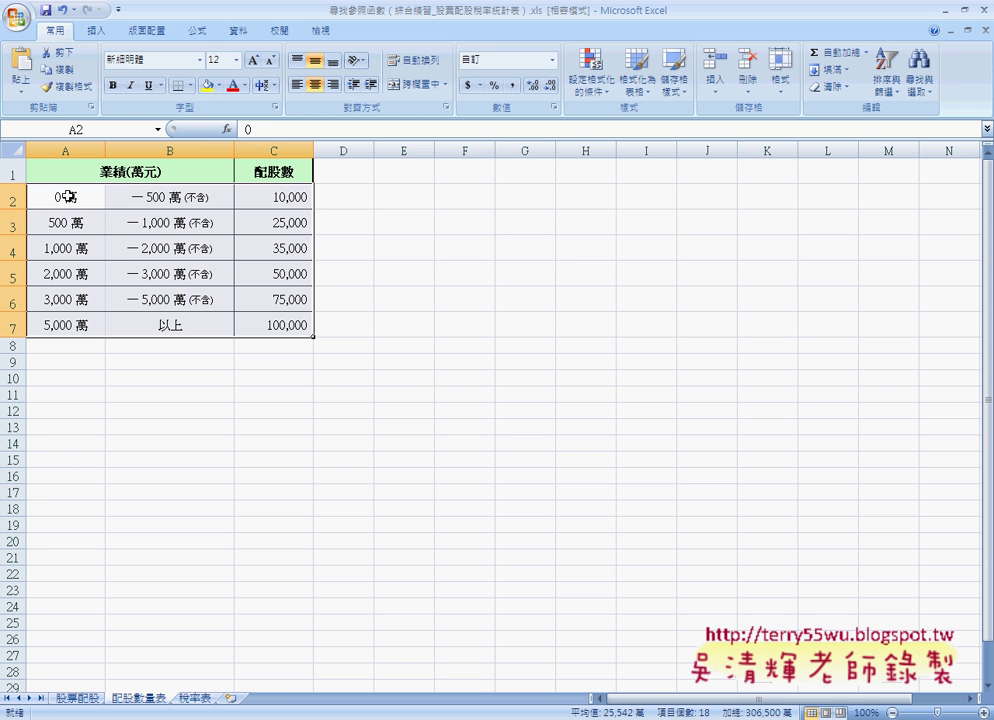
pyautogui.click(67, 195)
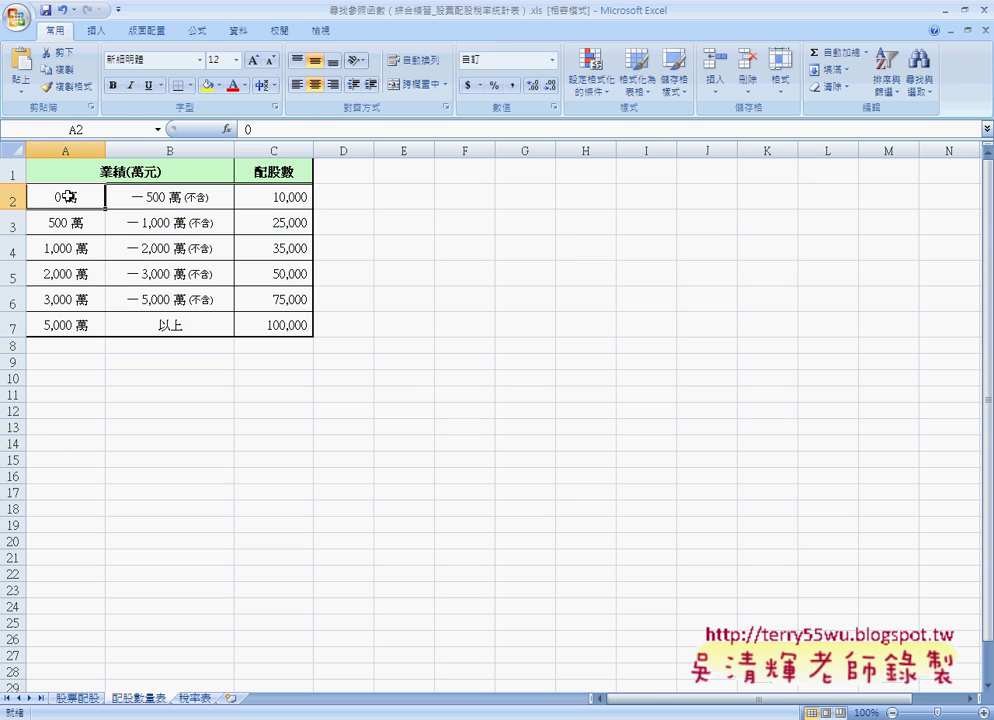
pyautogui.click(170, 200)
pyautogui.click(265, 203)
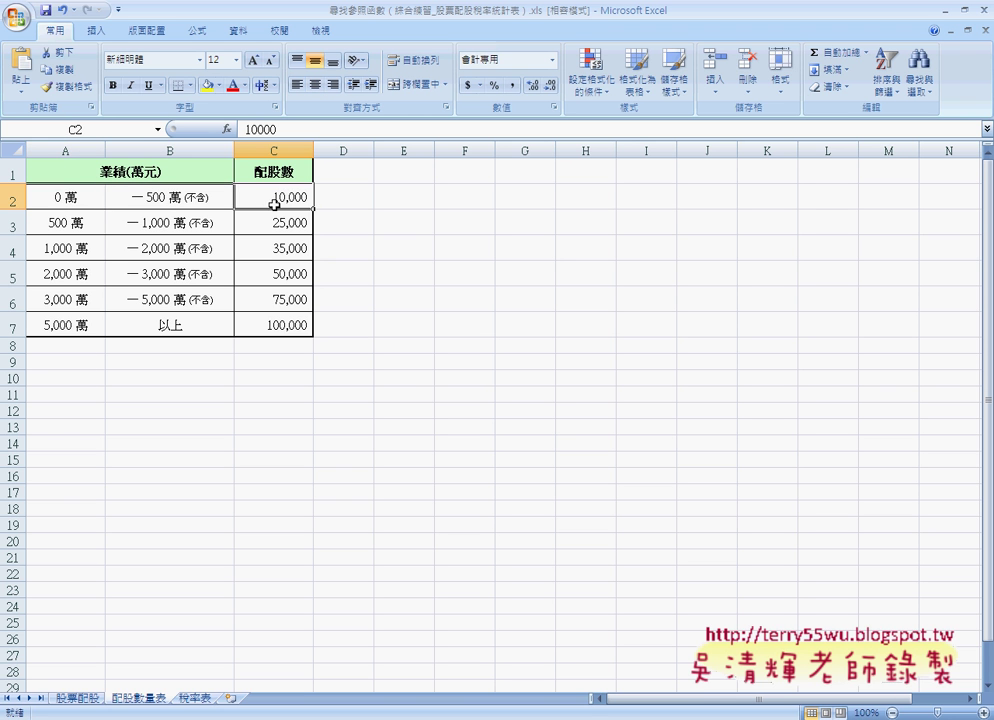
pyautogui.click(78, 222)
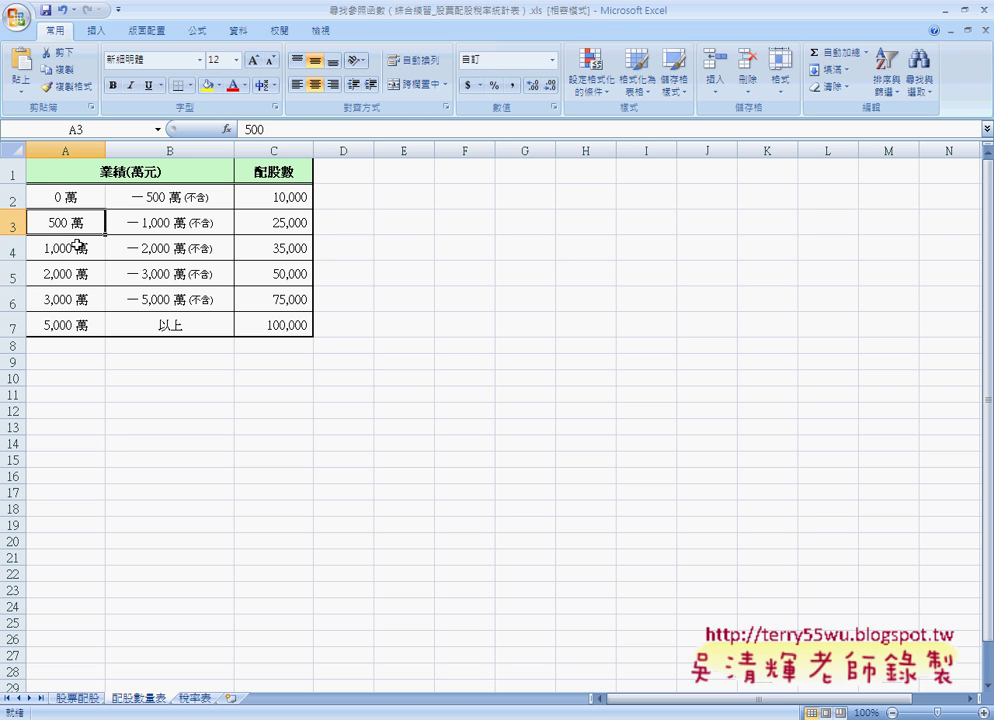
pyautogui.click(78, 248)
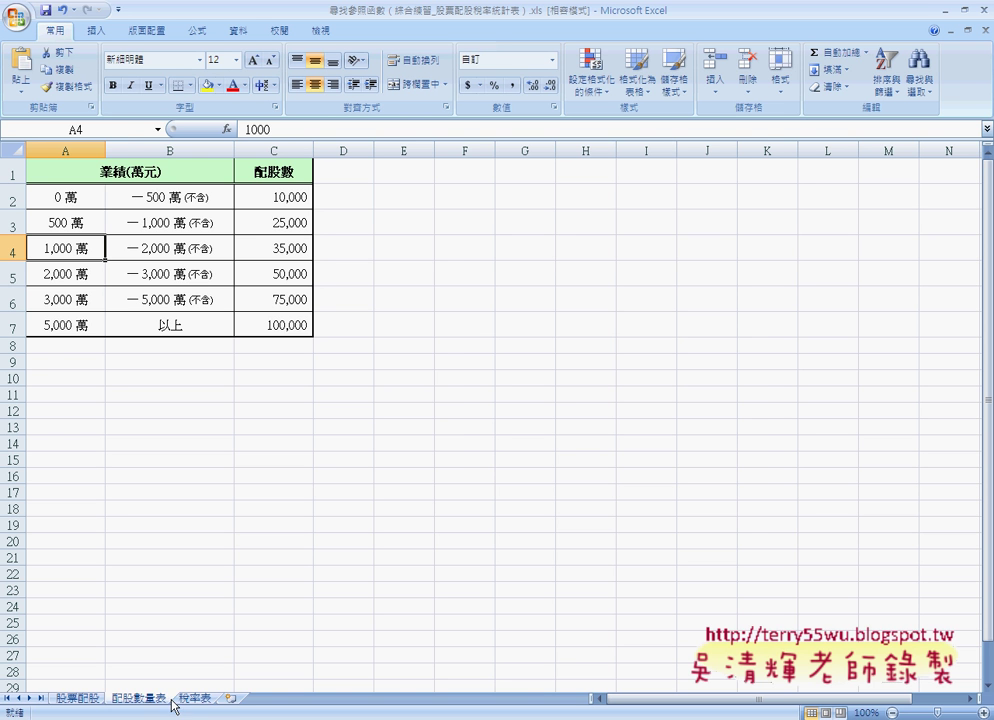
pyautogui.click(207, 700)
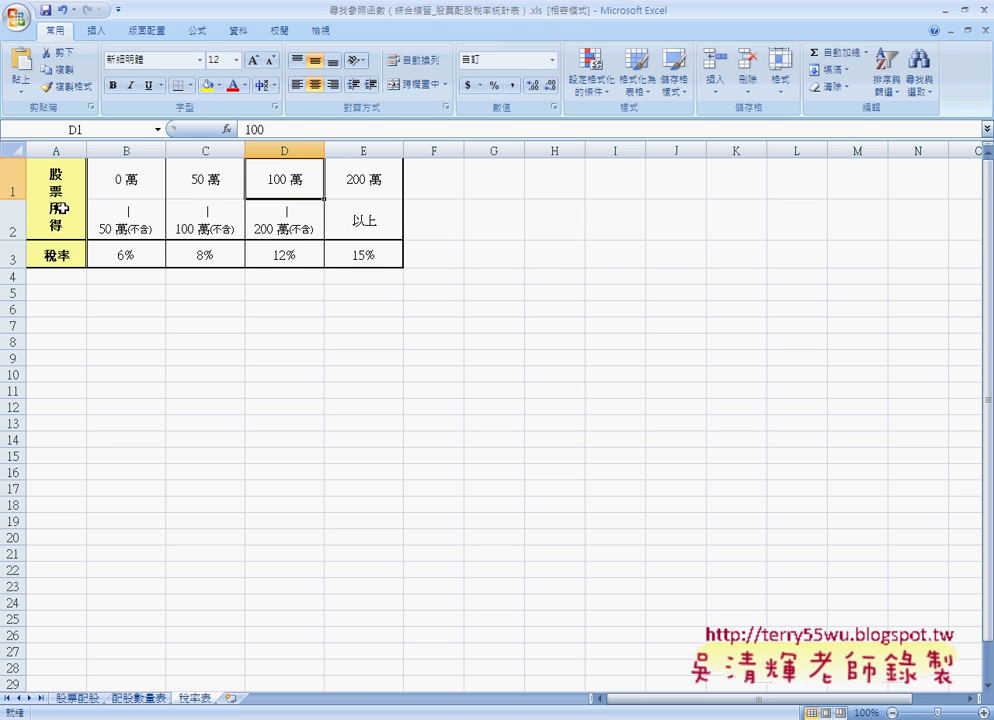
pyautogui.click(55, 252)
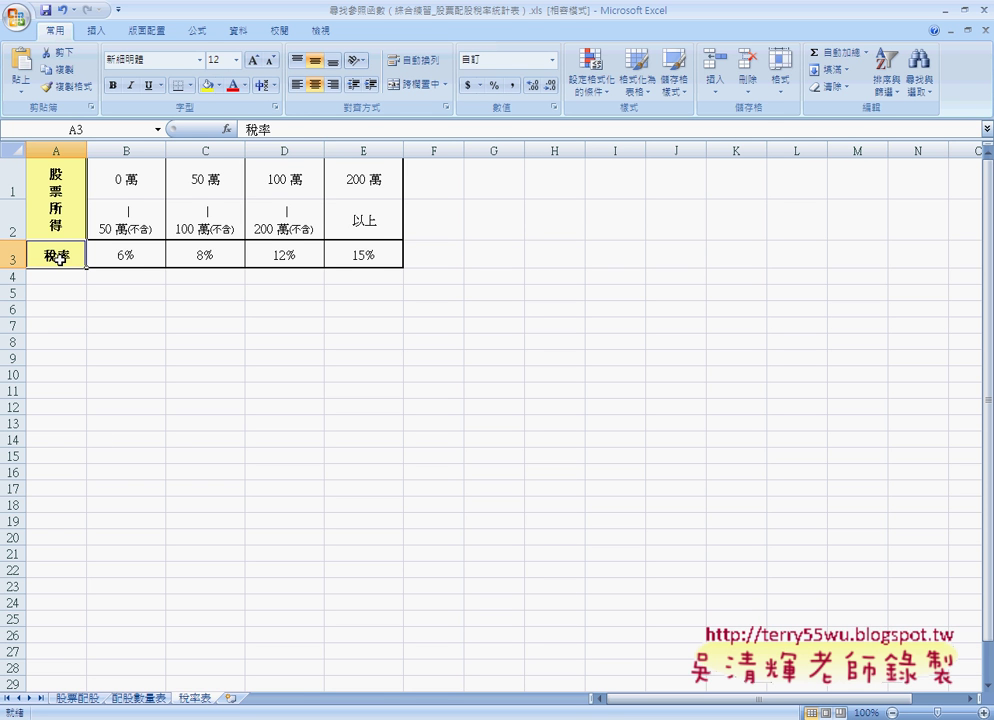
pyautogui.click(77, 699)
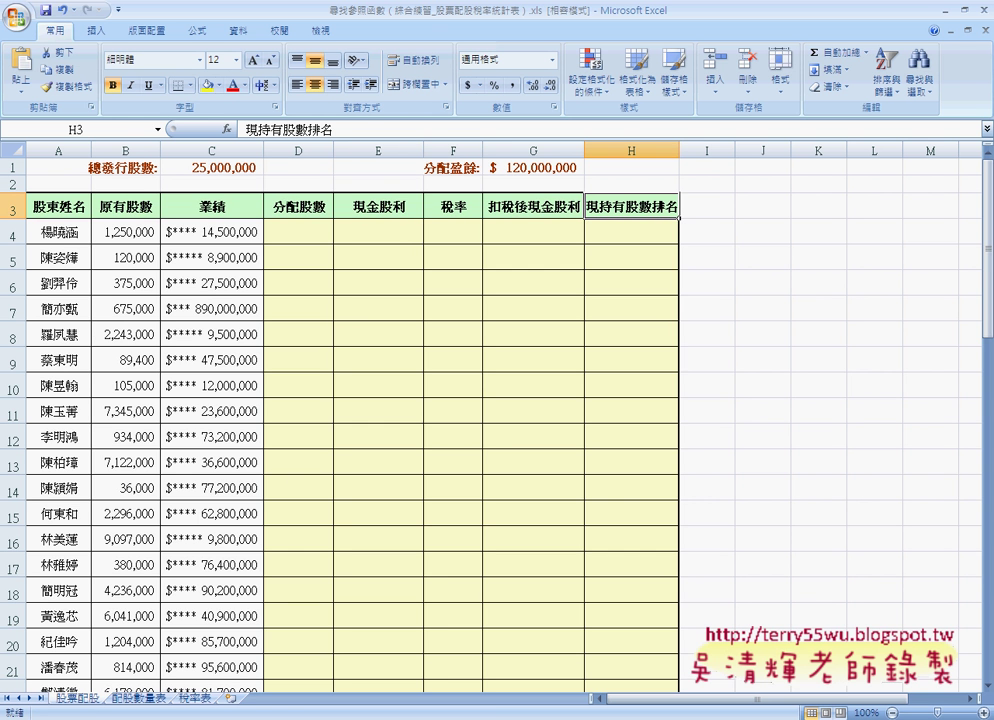
# On the 綜合練習(2) instructions, mark the 範圍名稱, 分配盈餘 and A4～A58 股東姓名 parts in red ink, then erase it
pyautogui.click(420, 716)
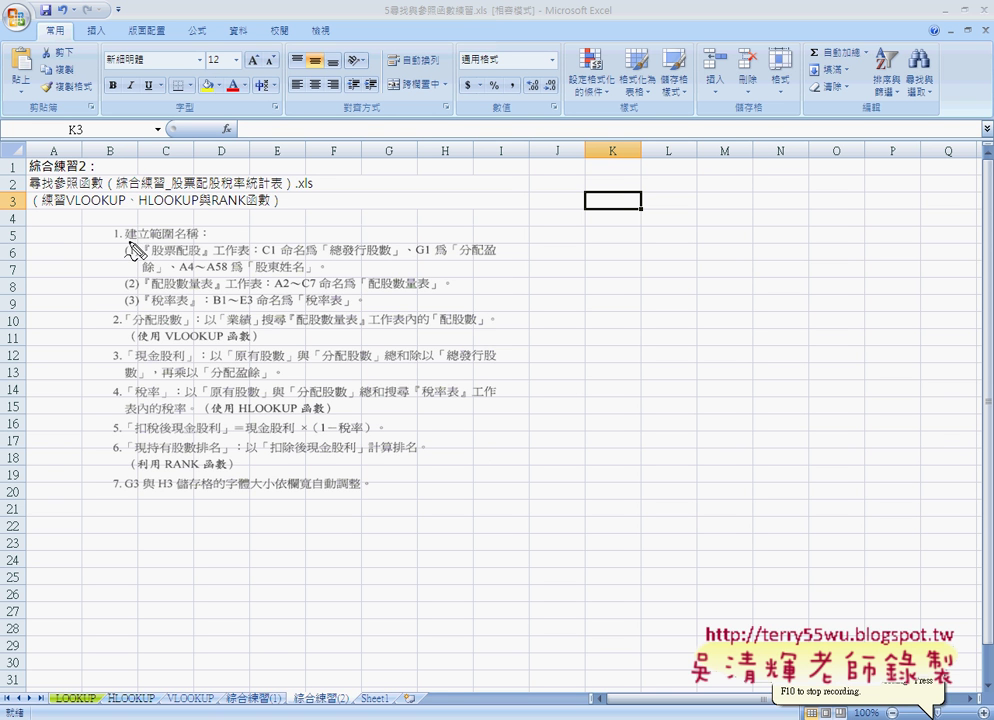
pyautogui.moveTo(127, 240); pyautogui.dragTo(205, 236)
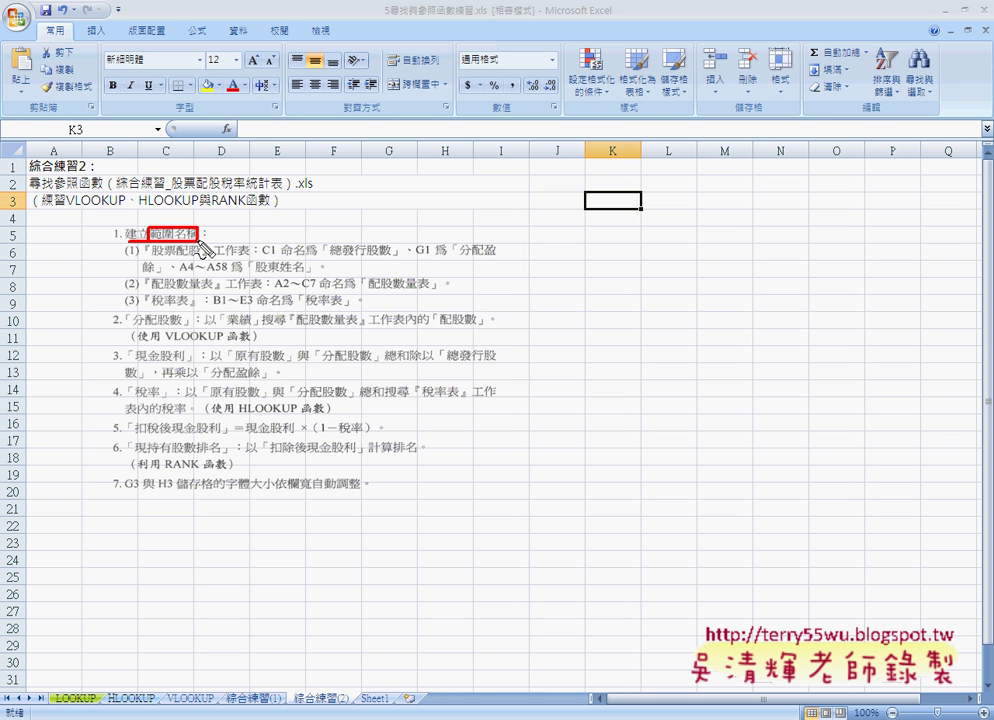
pyautogui.moveTo(155, 257)
pyautogui.mouseDown()
pyautogui.moveTo(390, 259)
pyautogui.moveTo(326, 258)
pyautogui.mouseUp()
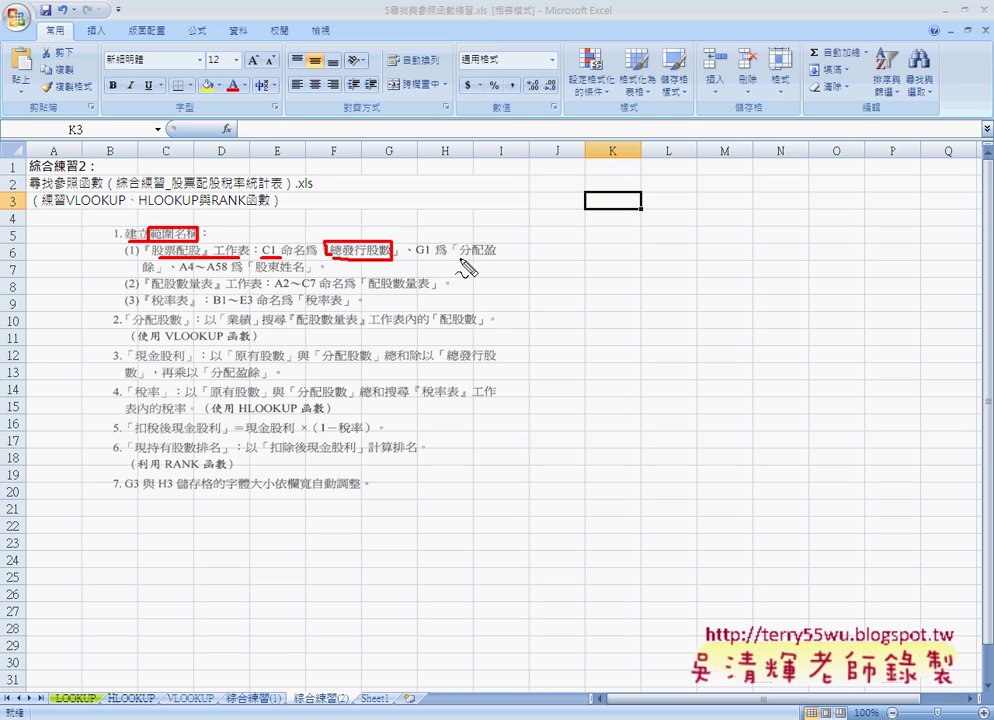
pyautogui.moveTo(460, 243); pyautogui.dragTo(497, 257)
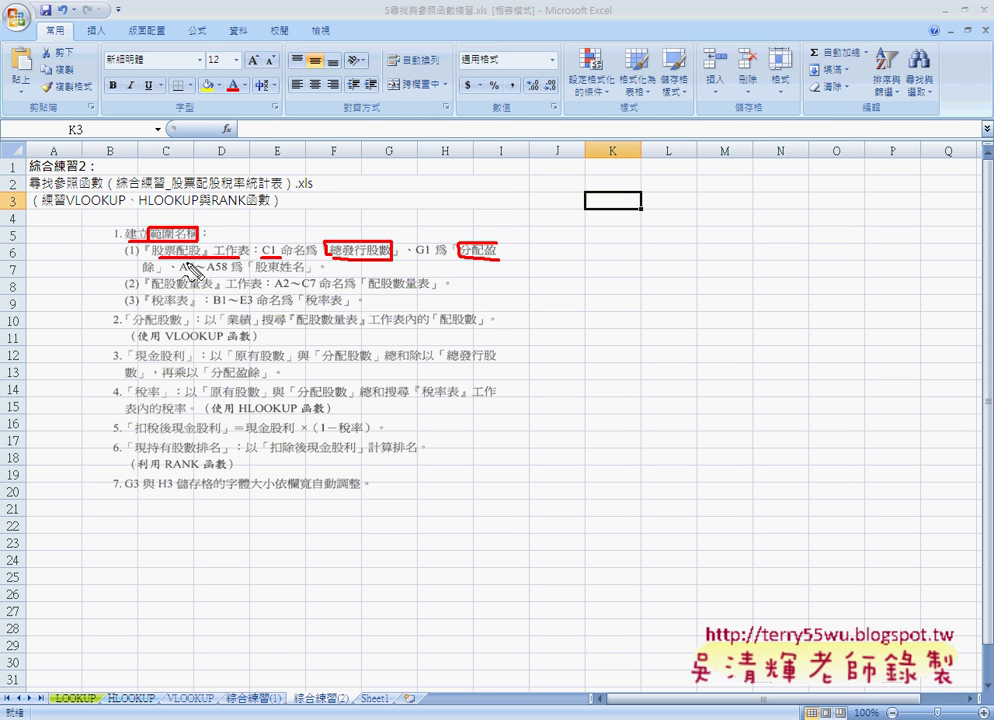
pyautogui.moveTo(142, 259)
pyautogui.mouseDown()
pyautogui.moveTo(158, 289)
pyautogui.moveTo(225, 276)
pyautogui.moveTo(306, 287)
pyautogui.mouseUp()
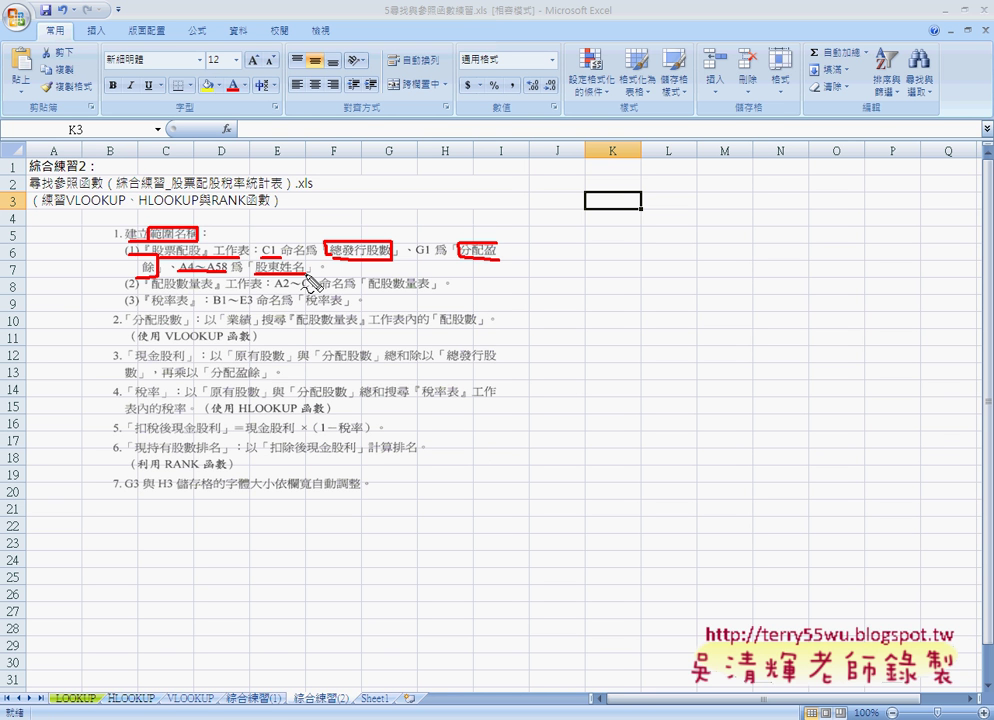
pyautogui.press('Escape')
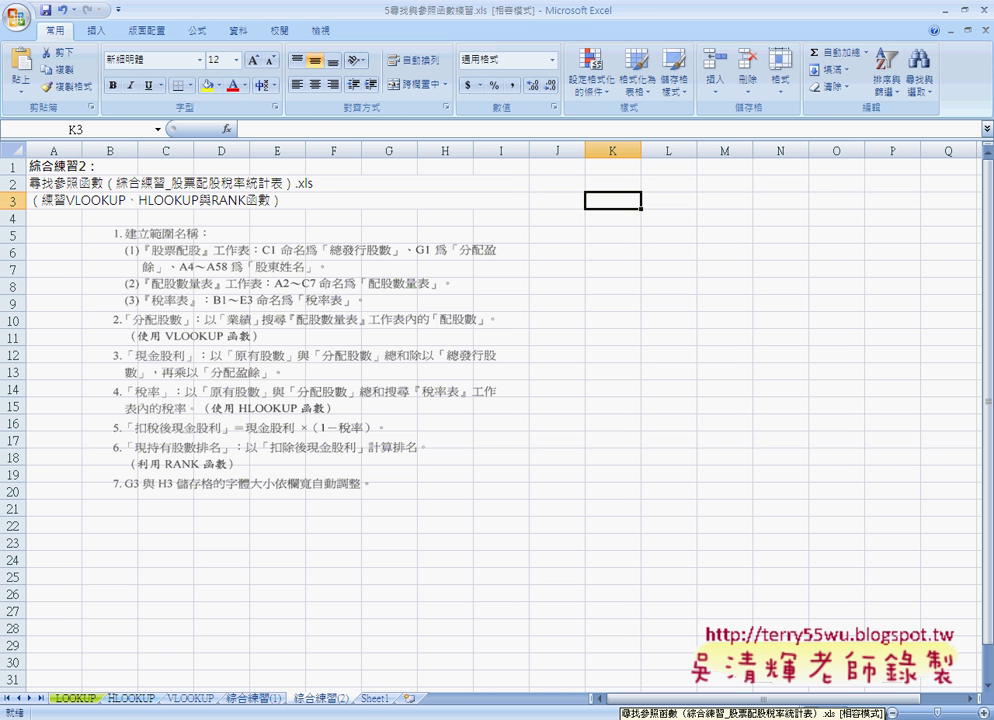
# Define the name 總發行股數 for cell C1 in the dividend workbook
pyautogui.click(640, 716)
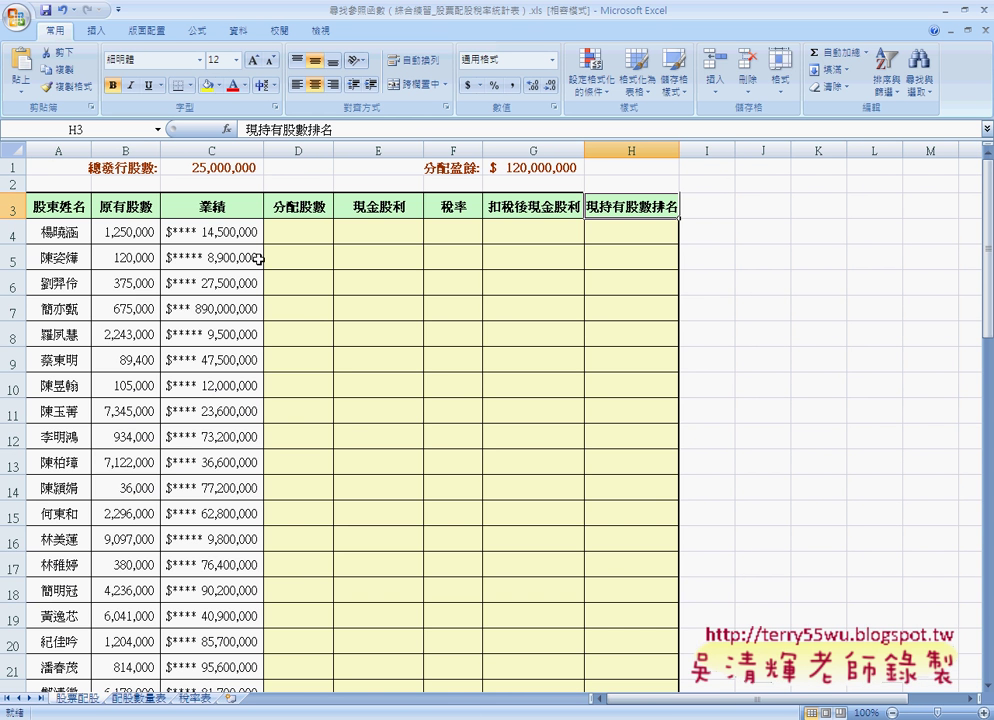
pyautogui.click(200, 169)
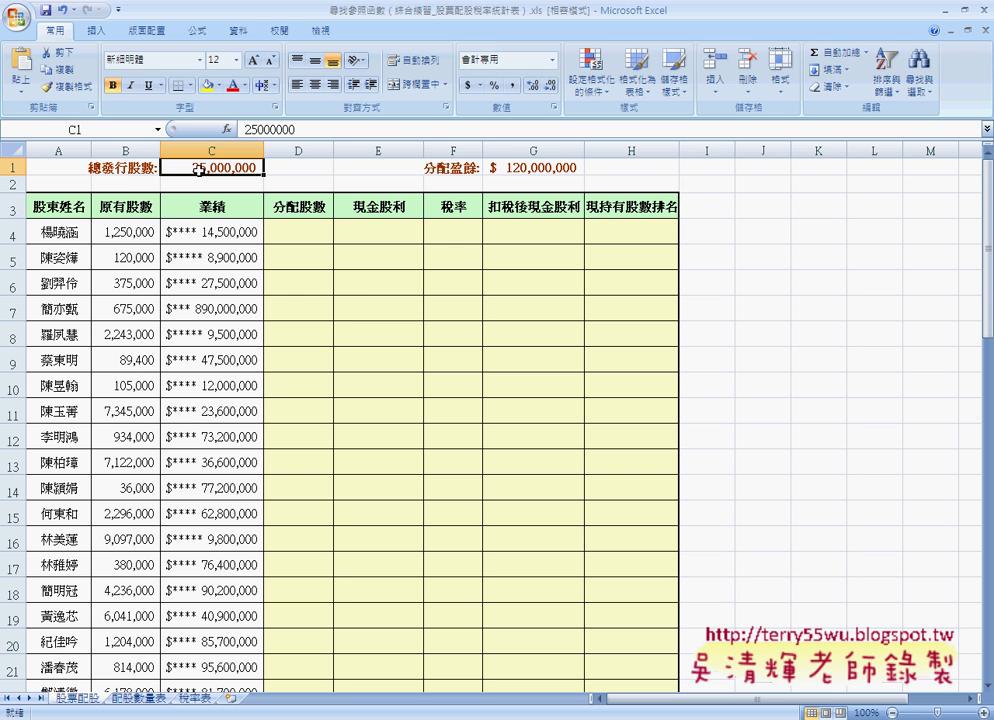
pyautogui.click(199, 34)
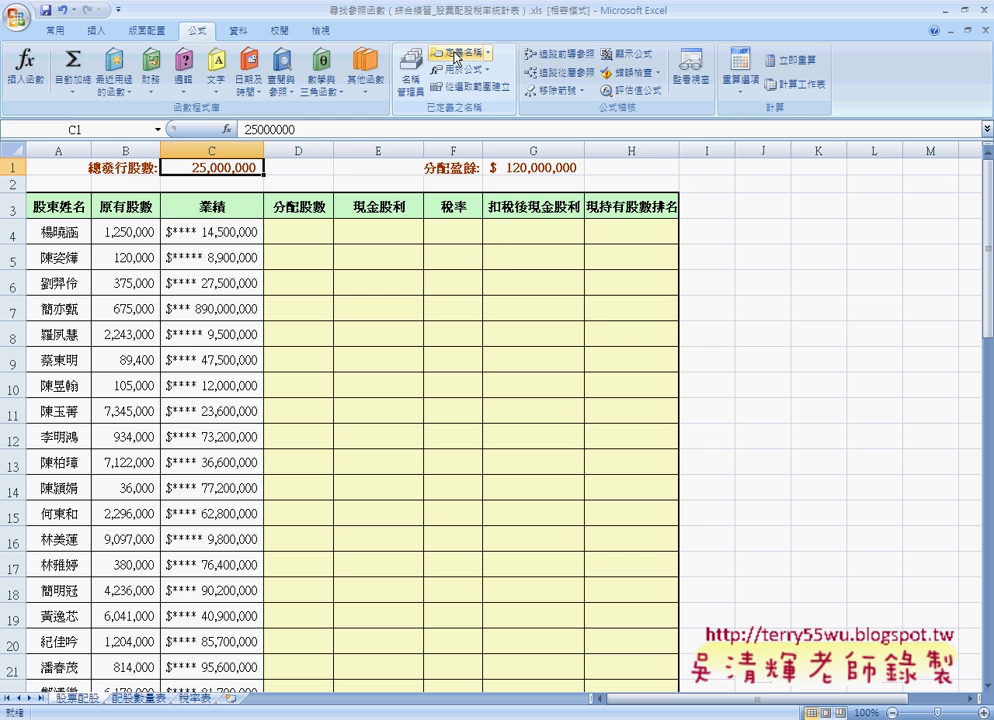
pyautogui.click(456, 57)
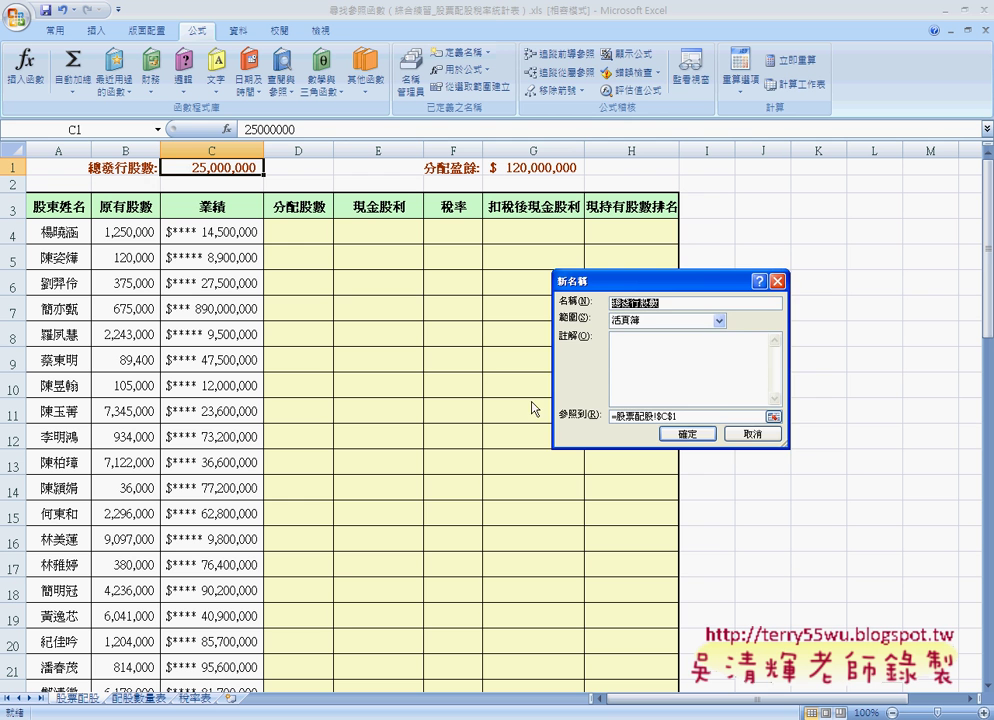
pyautogui.click(687, 434)
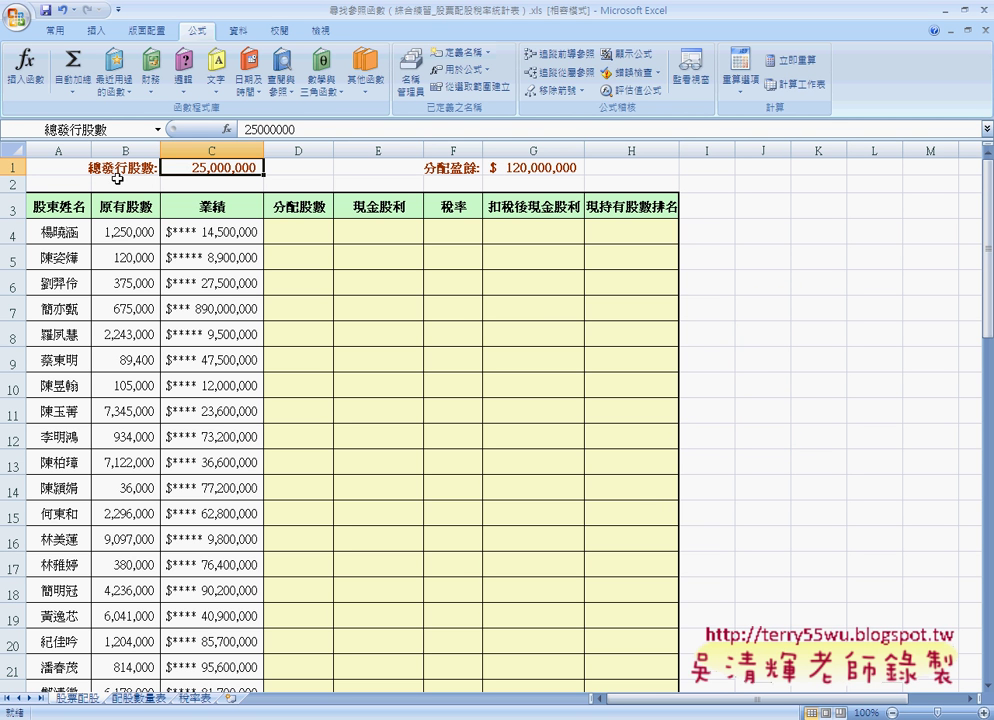
# Define the name 分配盈餘 for cell G1
pyautogui.click(537, 168)
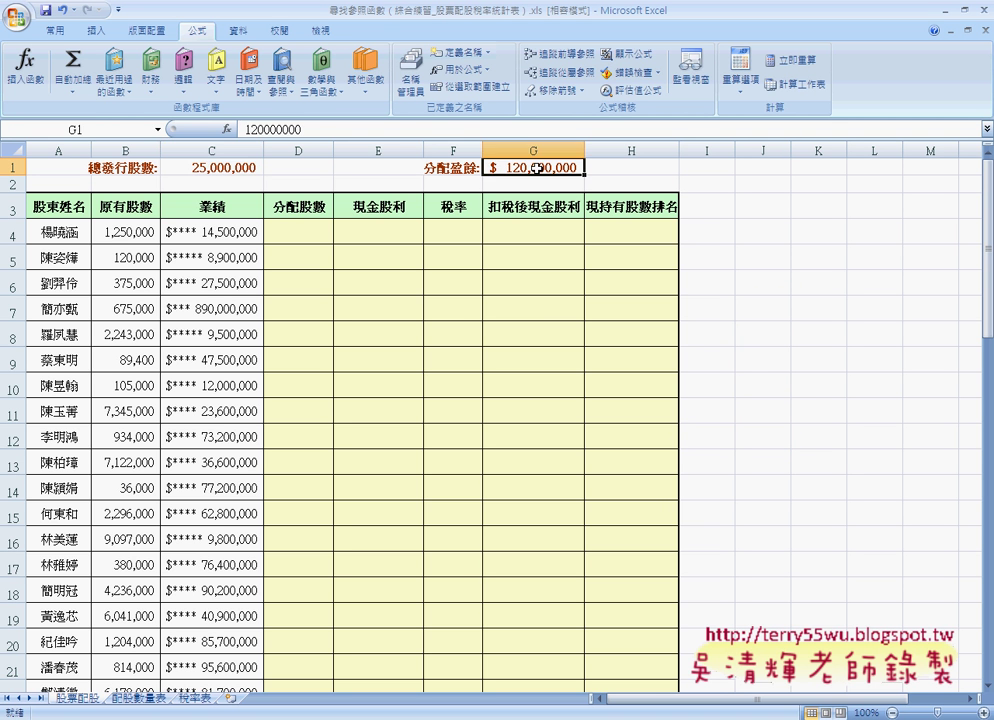
pyautogui.click(458, 51)
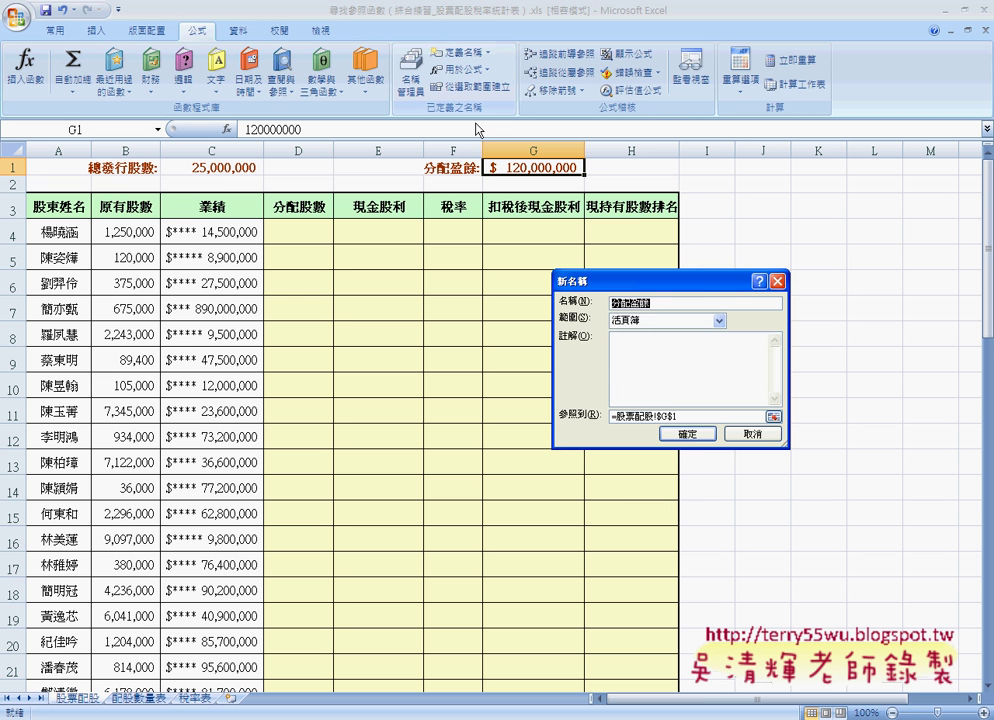
pyautogui.click(690, 434)
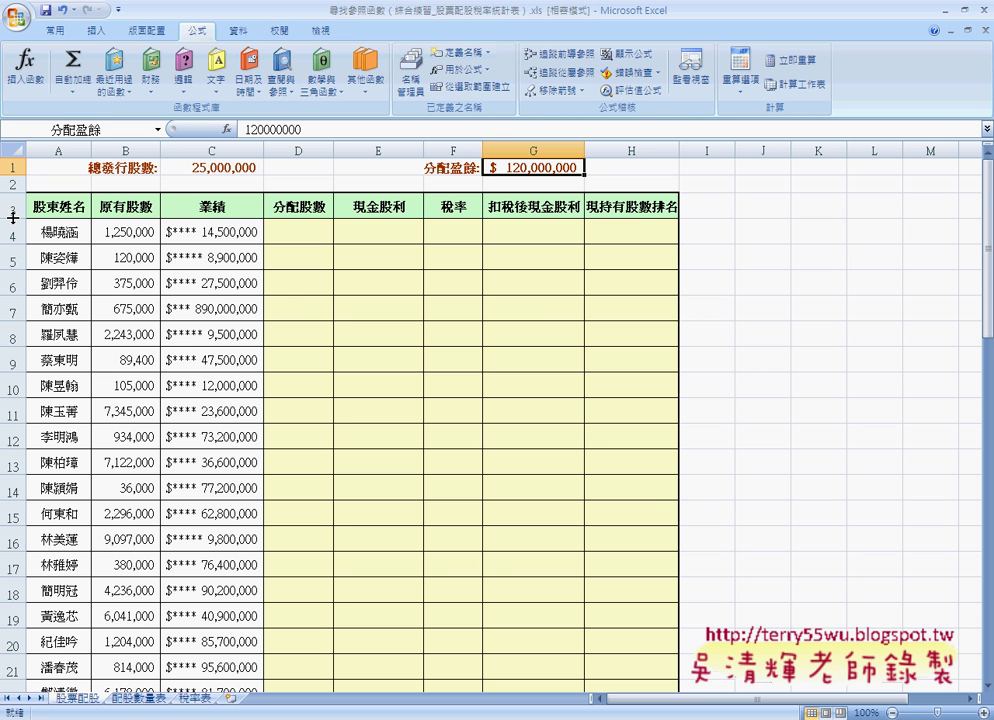
# Select A4:A58 and name it 股東姓名, then switch to the 5尋找與參照函數練習.xls workbook
pyautogui.click(55, 235)
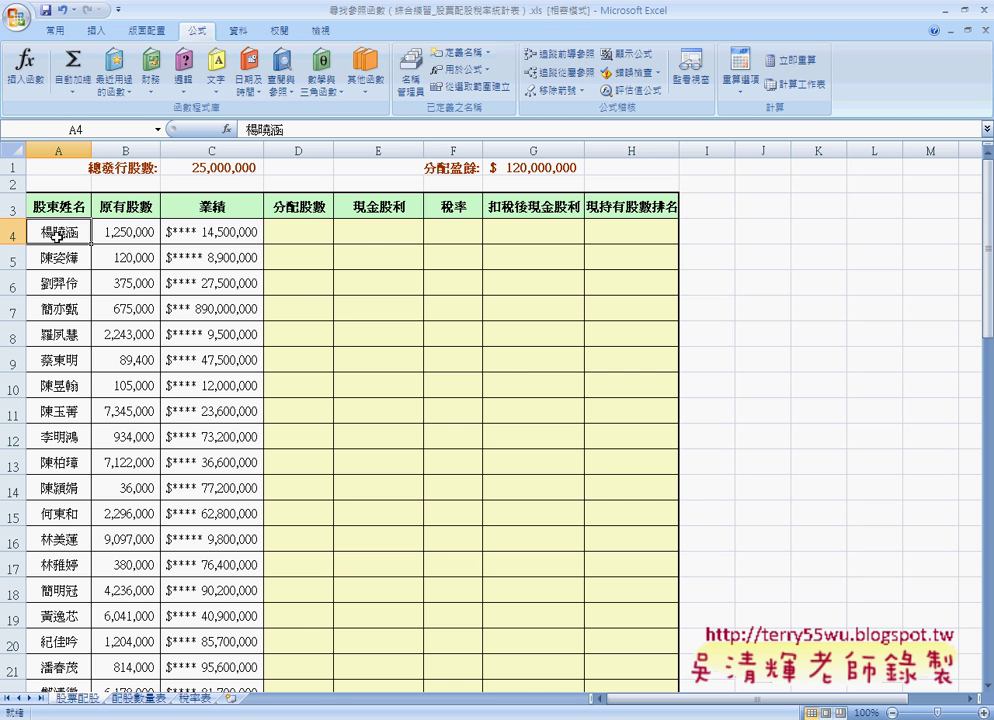
pyautogui.hotkey('ctrl', 'shift', 'Down')
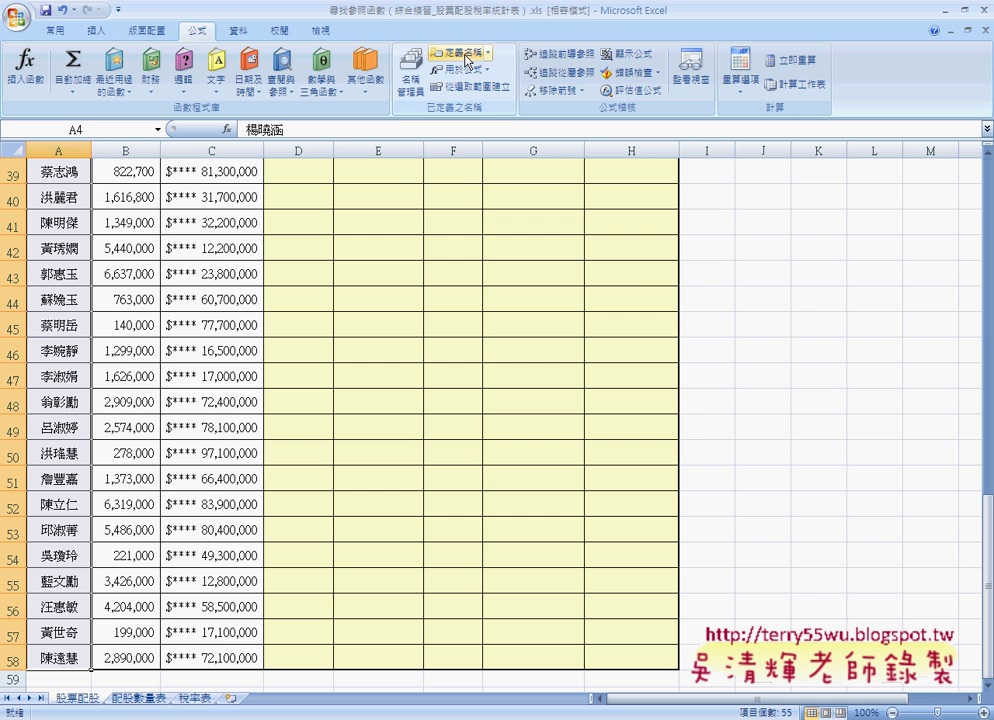
pyautogui.click(467, 60)
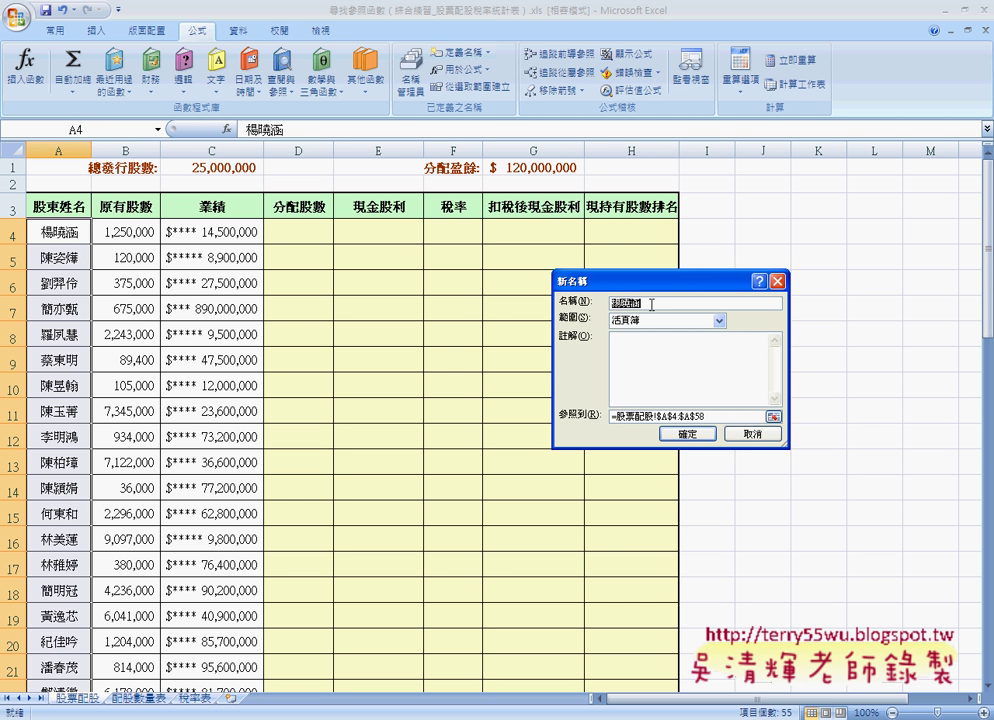
pyautogui.press('BackSpace')
pyautogui.write('股')
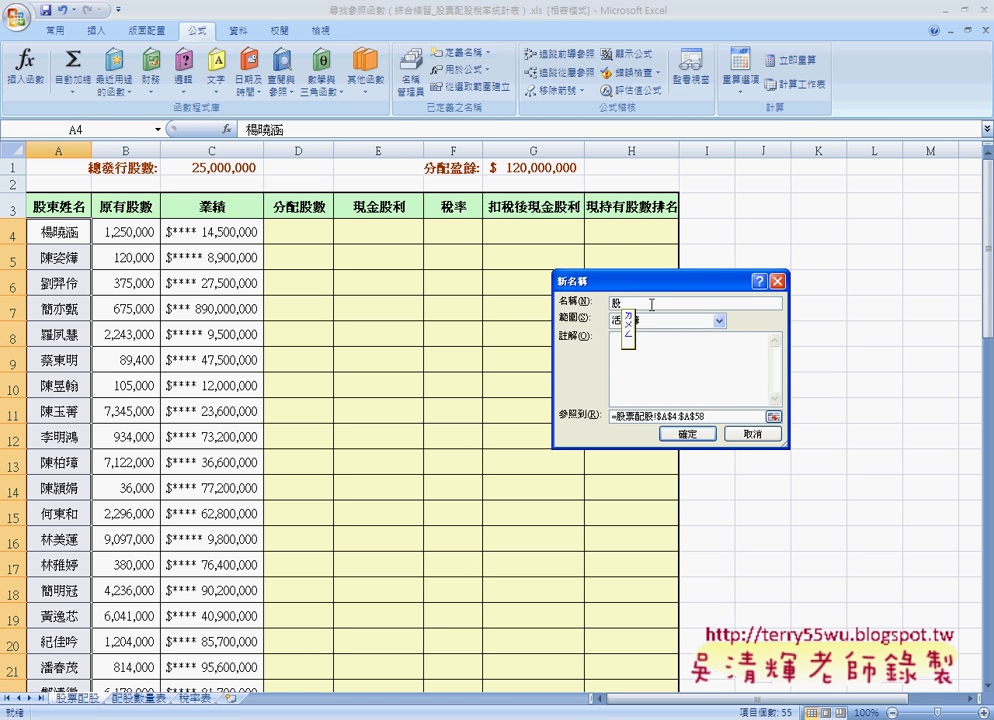
pyautogui.write('東姓名')
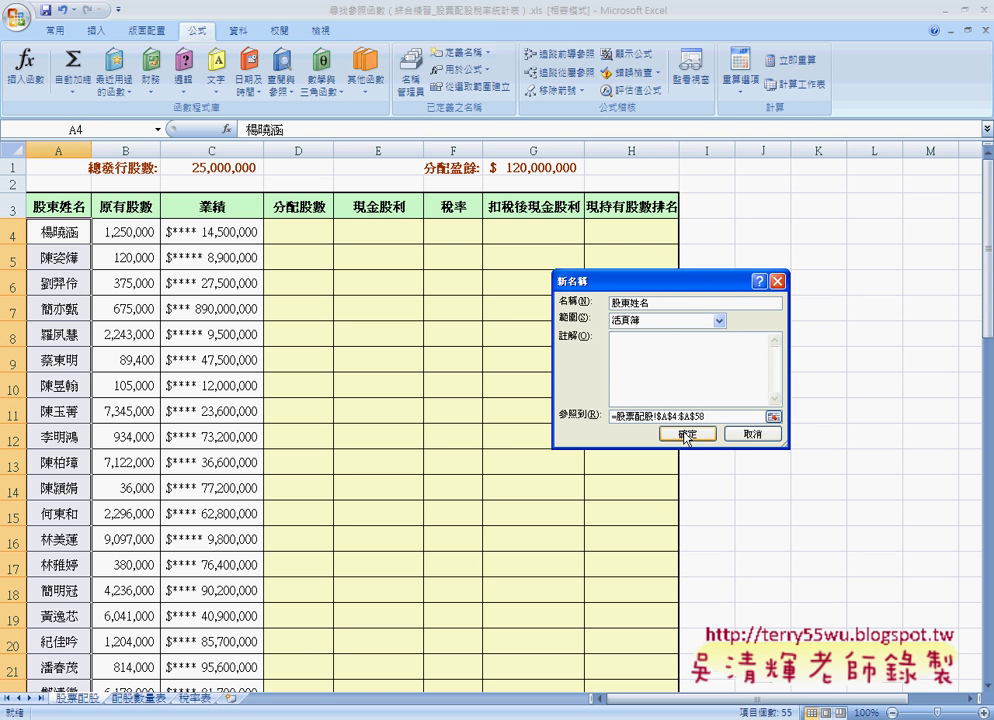
pyautogui.click(687, 432)
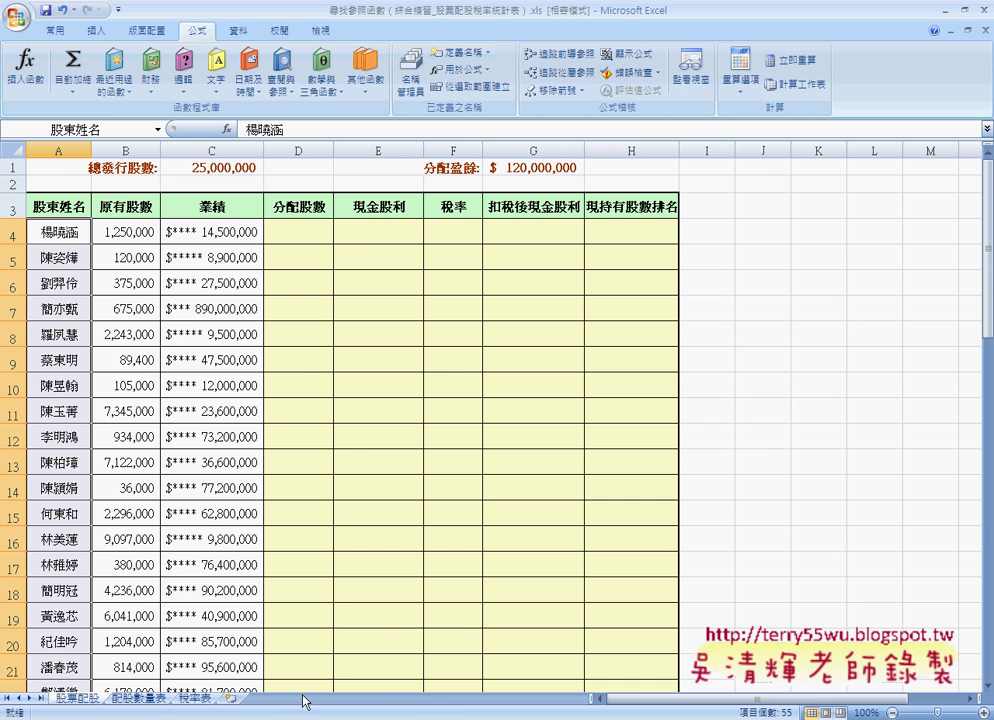
pyautogui.click(370, 716)
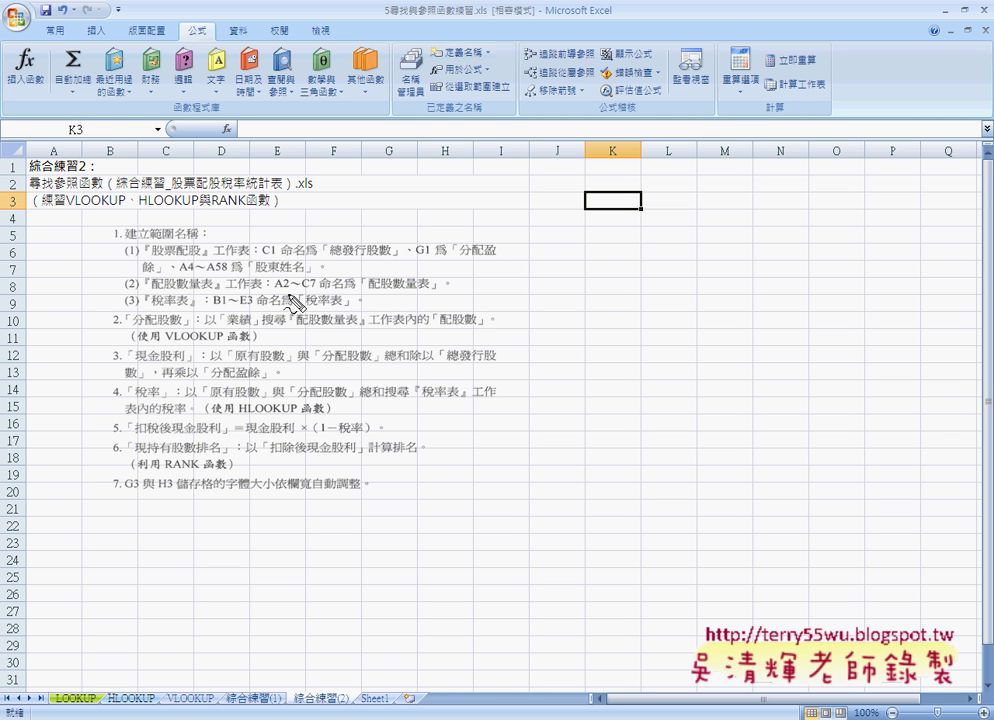
# Ink-mark the A2~C7, 配股數量表 and 稅率表 references, erase them, then show the dividend workbook's 配股數量表 sheet
pyautogui.moveTo(276, 291)
pyautogui.mouseDown()
pyautogui.moveTo(329, 288)
pyautogui.moveTo(287, 280)
pyautogui.moveTo(273, 290)
pyautogui.mouseUp()
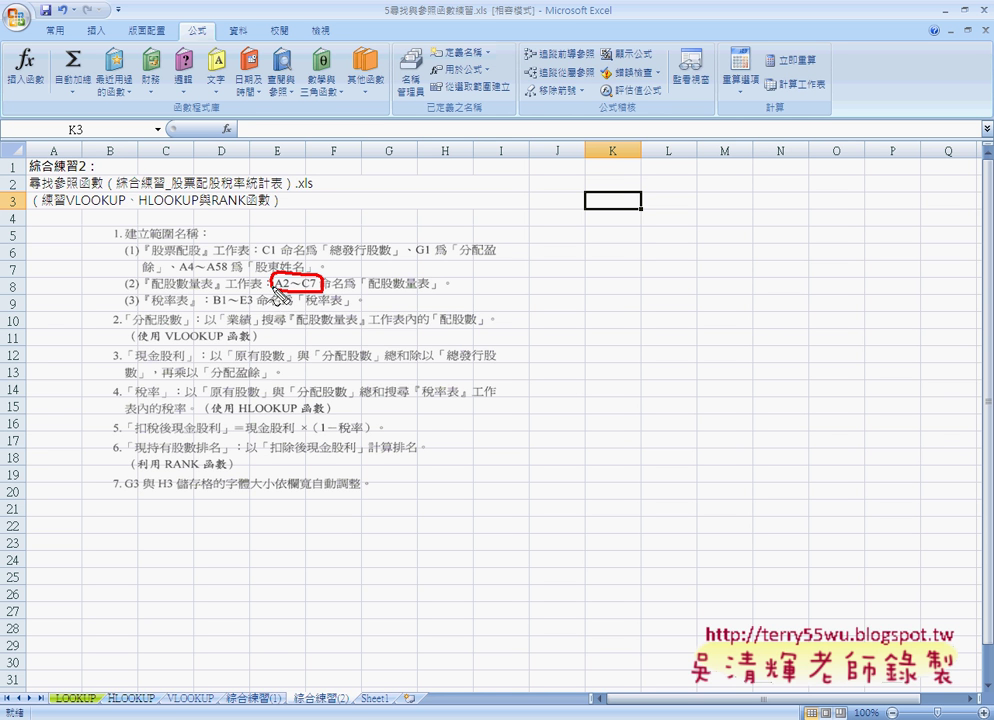
pyautogui.moveTo(368, 292); pyautogui.dragTo(420, 292)
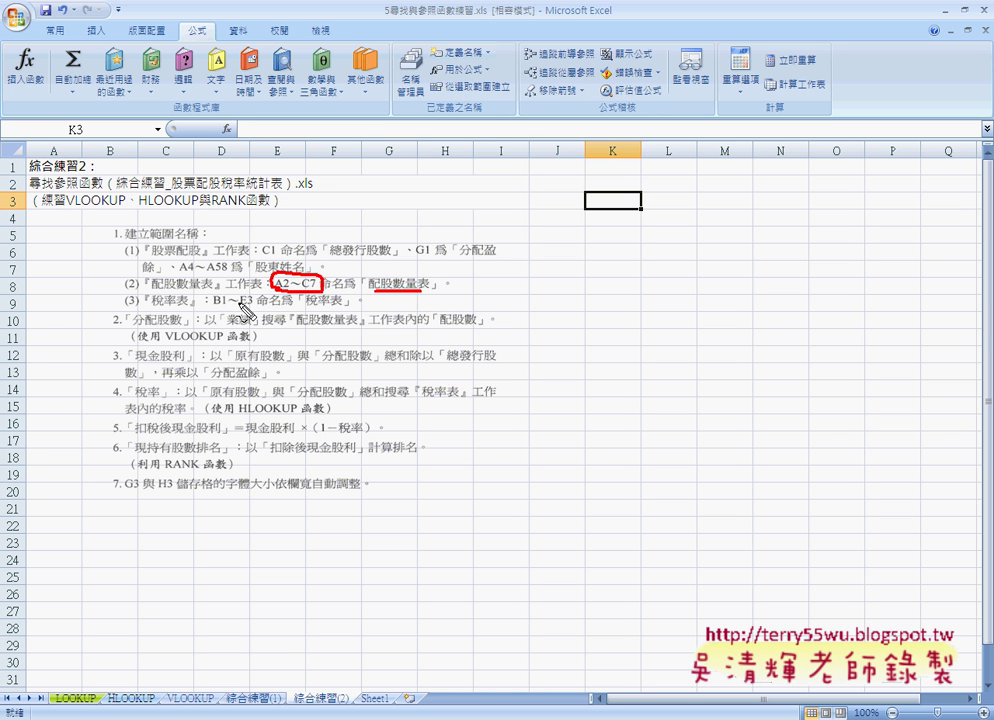
pyautogui.moveTo(253, 290)
pyautogui.mouseDown()
pyautogui.moveTo(333, 305)
pyautogui.moveTo(318, 311)
pyautogui.mouseUp()
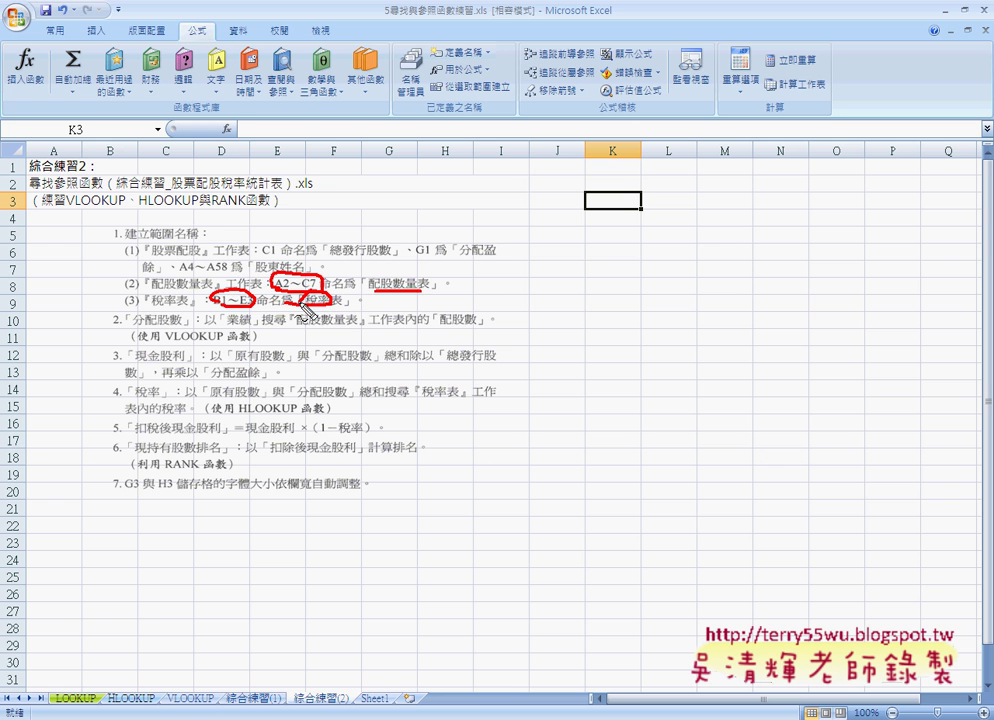
pyautogui.press('Escape')
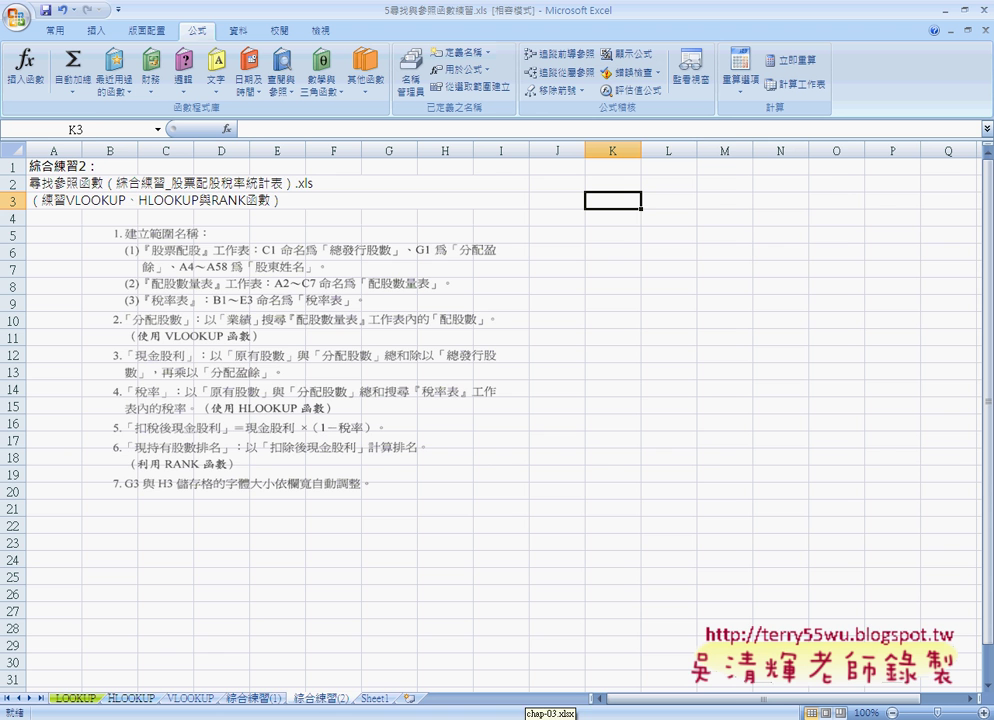
pyautogui.click(550, 716)
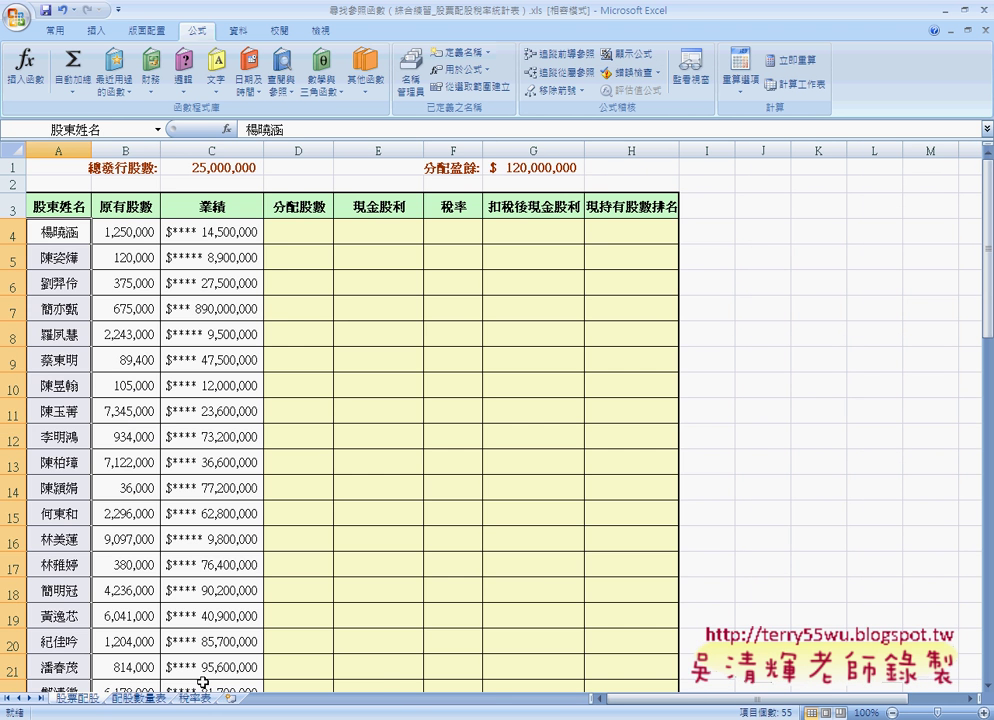
pyautogui.click(138, 698)
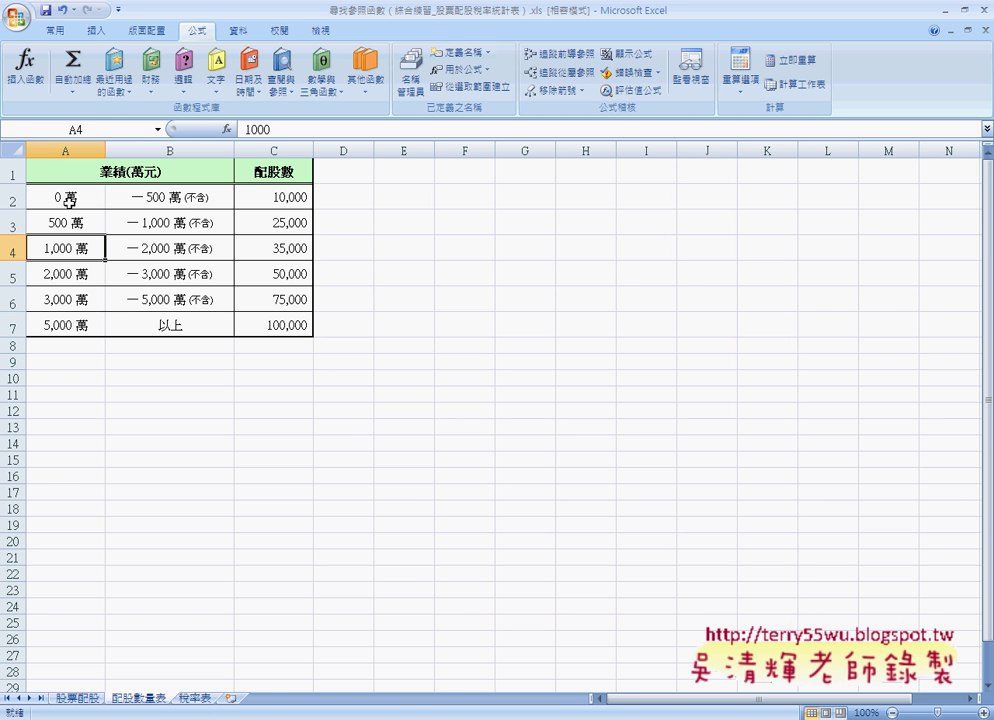